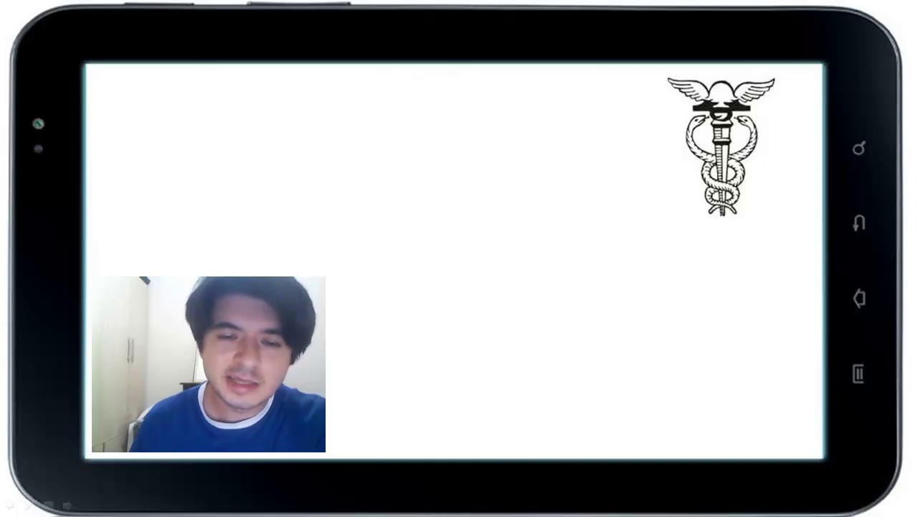
- Advance the slideshow past the exam title slide to the full statement of question 5
{"action": "left_click", "coordinate": [373, 126]}
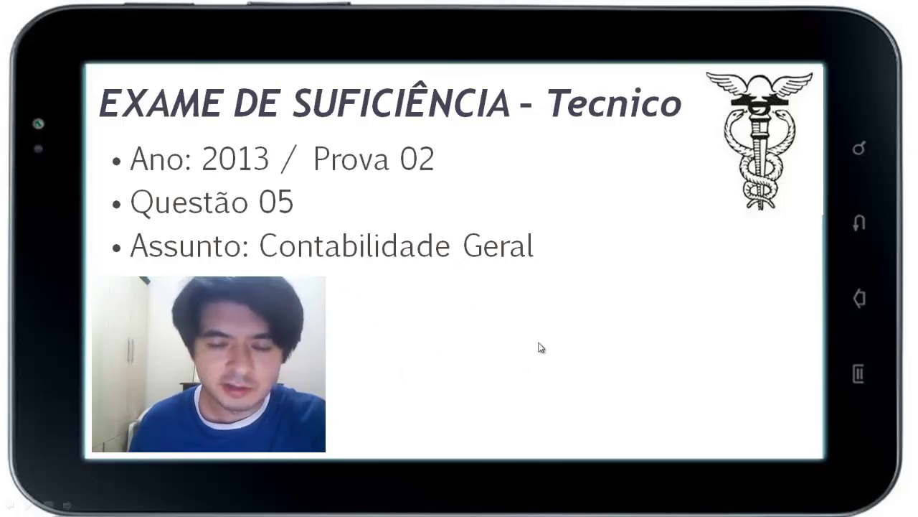
{"action": "left_click", "coordinate": [439, 305]}
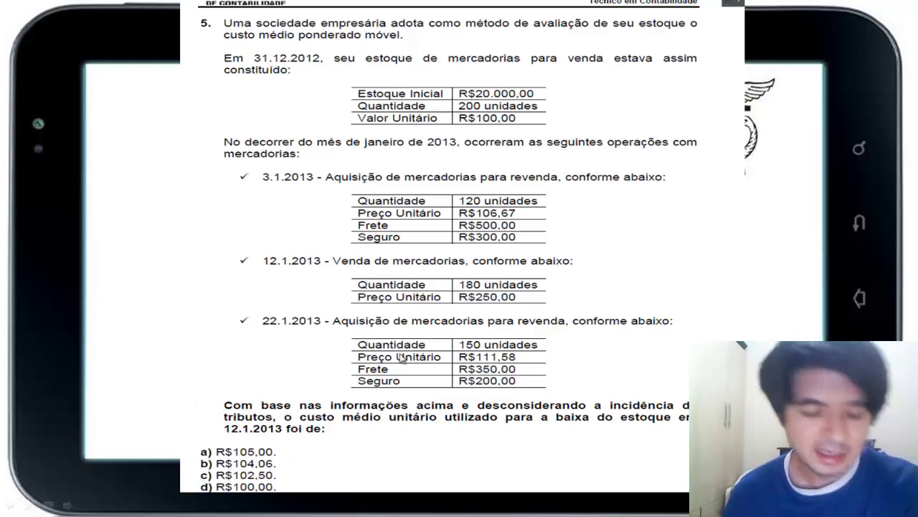
- Switch to the Book1 workbook in Excel, which holds the question and the stock control table
{"action": "key", "text": "super"}
{"action": "left_click", "coordinate": [264, 506]}
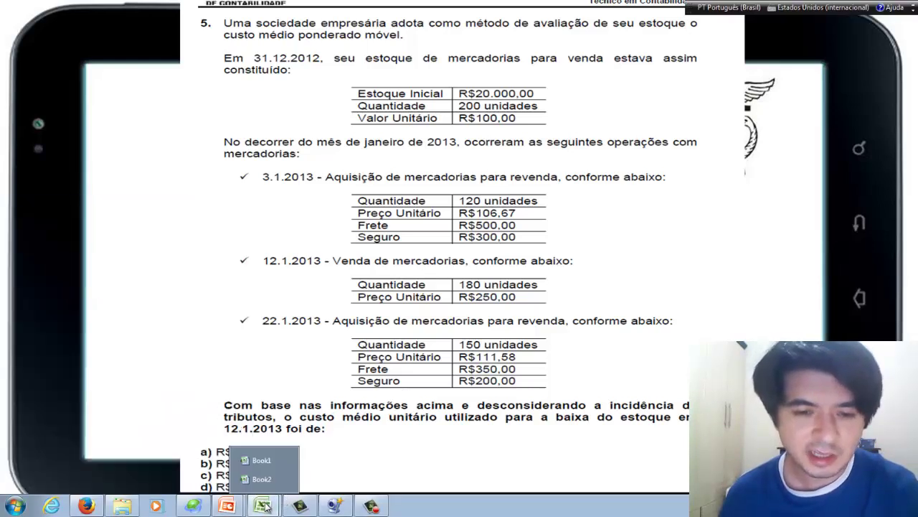
{"action": "left_click", "coordinate": [259, 478]}
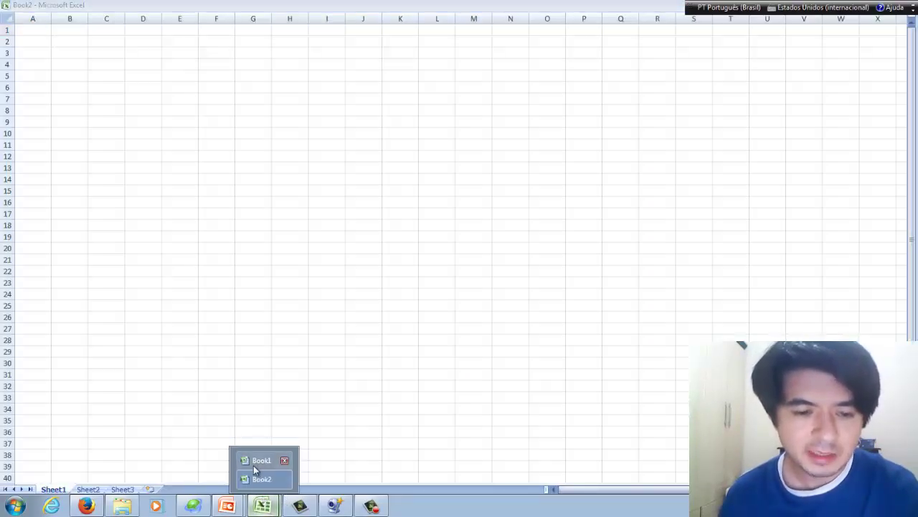
{"action": "left_click", "coordinate": [253, 463]}
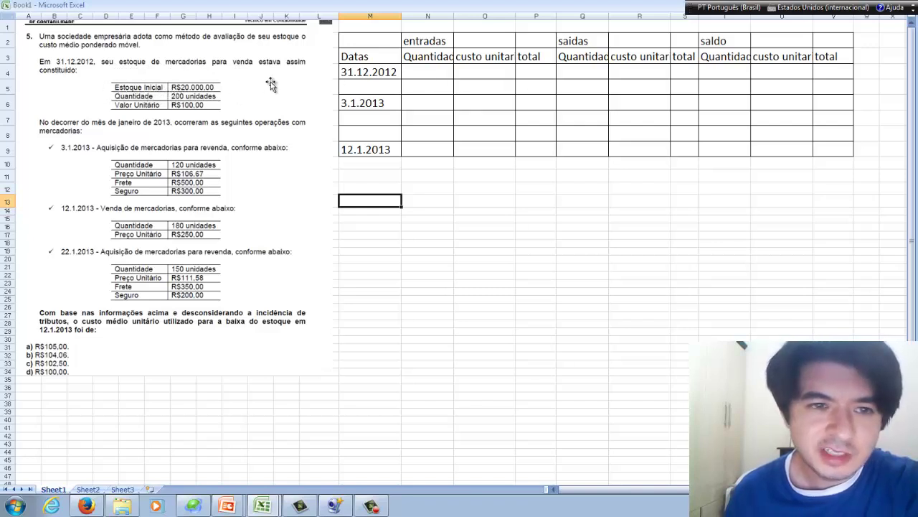
- Enter 20000 as the saldo total in the 31.12.2012 row of the stock table
{"action": "left_click", "coordinate": [708, 67]}
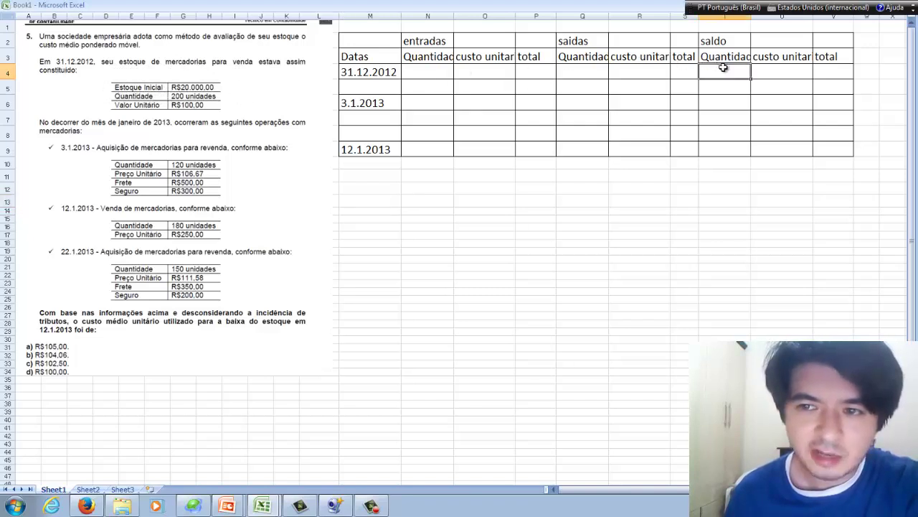
{"action": "left_click", "coordinate": [829, 70]}
{"action": "type", "text": "2"}
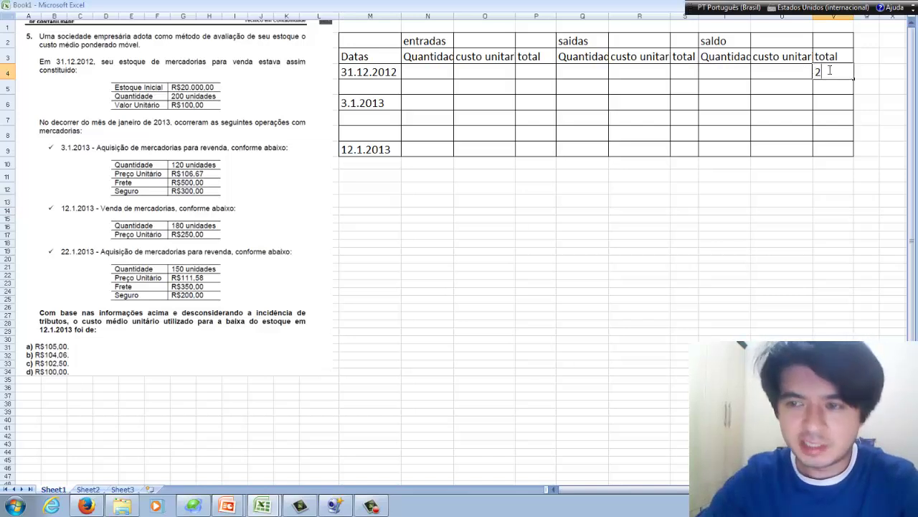
{"action": "type", "text": "0000"}
{"action": "key", "text": "Return"}
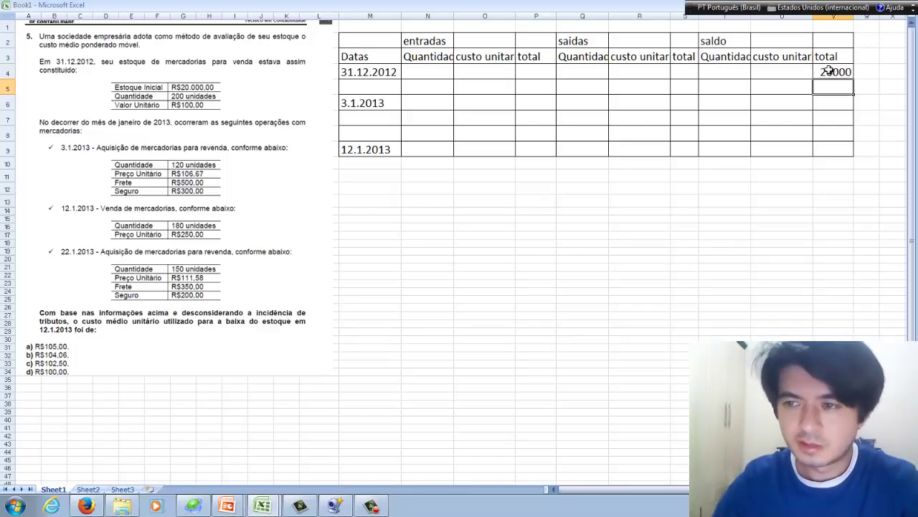
- Complete the 31.12.2012 saldo with a custo unitário of 100 and a quantity of 200
{"action": "key", "text": "Up"}
{"action": "key", "text": "Left"}
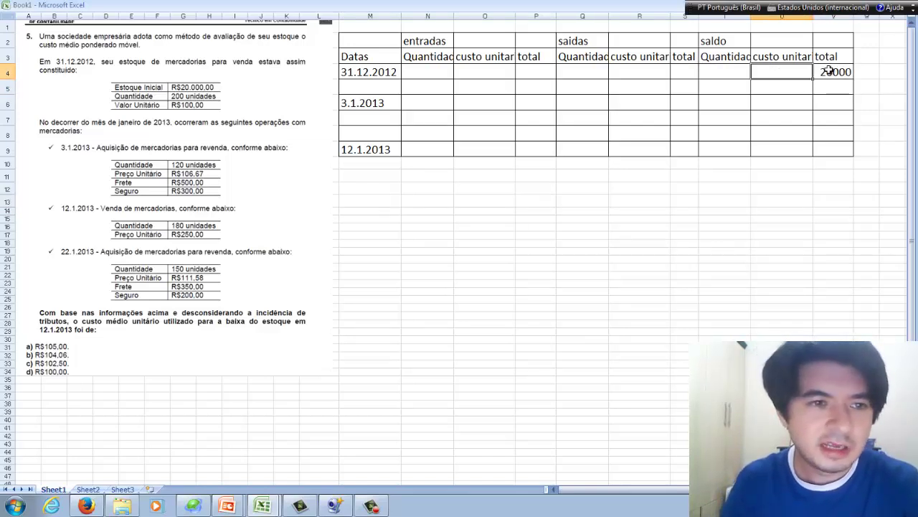
{"action": "type", "text": "1"}
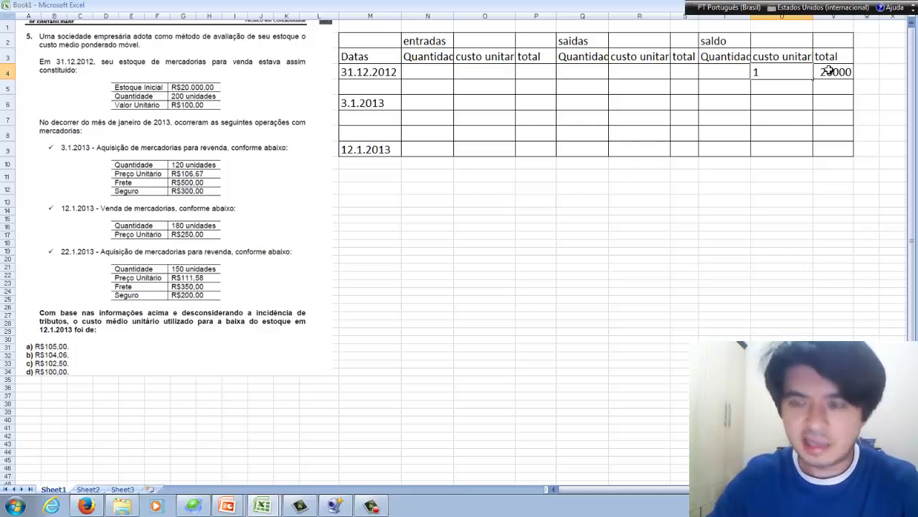
{"action": "type", "text": "00"}
{"action": "key", "text": "Return"}
{"action": "key", "text": "Up"}
{"action": "key", "text": "Left"}
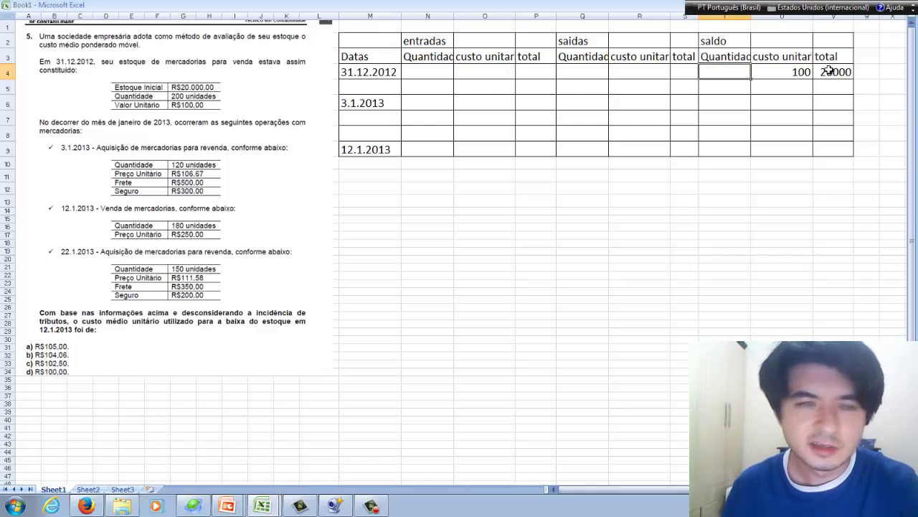
{"action": "type", "text": "2000"}
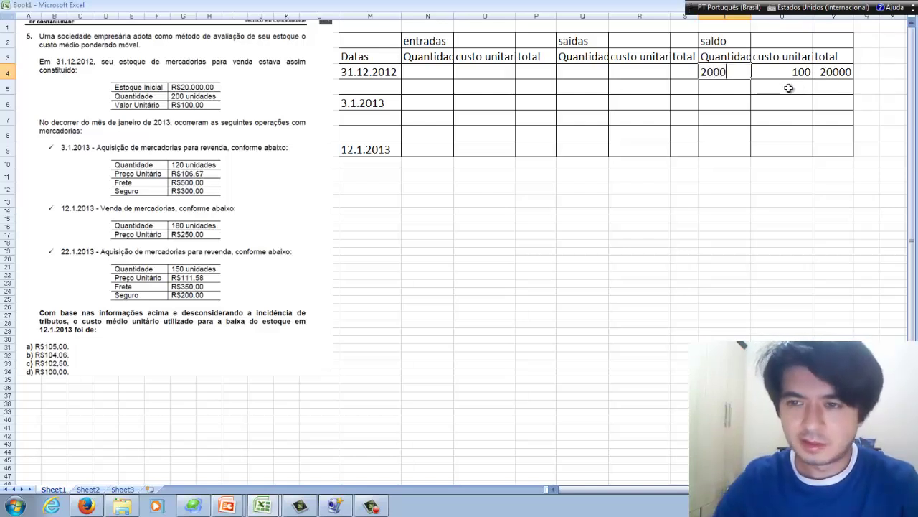
{"action": "key", "text": "BackSpace"}
{"action": "key", "text": "Return"}
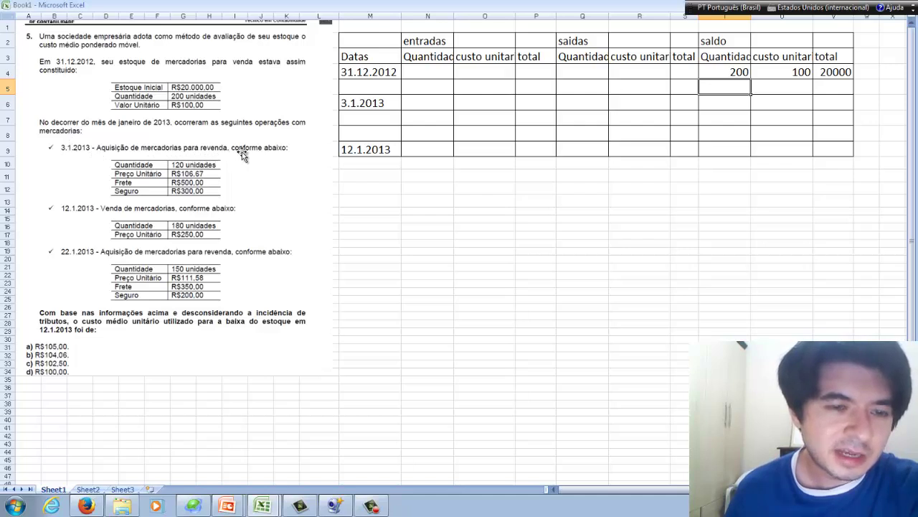
- Record the 3.1.2013 purchase under entradas with quantity 120 and custo unitário 106,67
{"action": "left_click", "coordinate": [429, 102]}
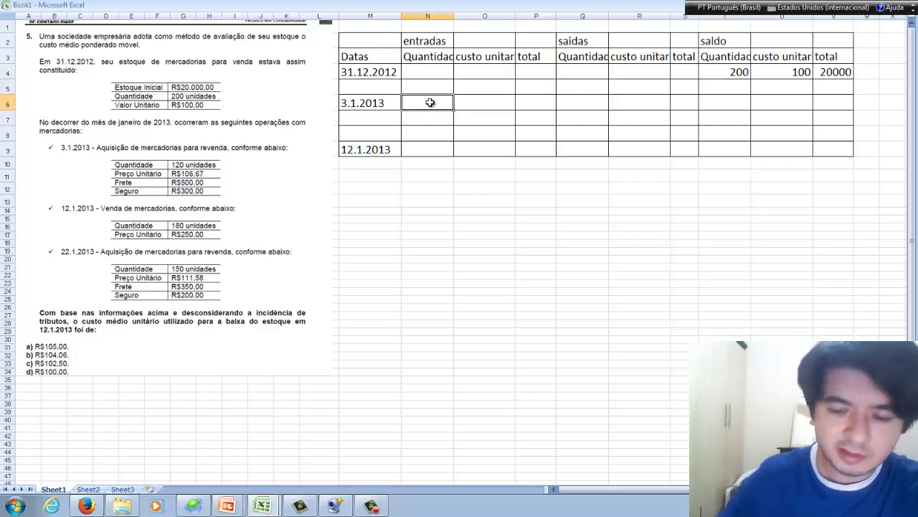
{"action": "type", "text": "12"}
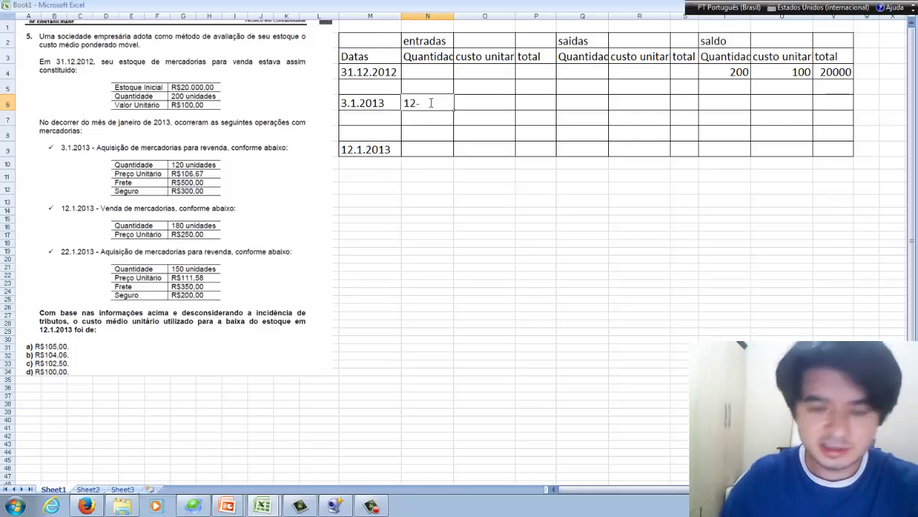
{"action": "type", "text": "0"}
{"action": "key", "text": "Tab"}
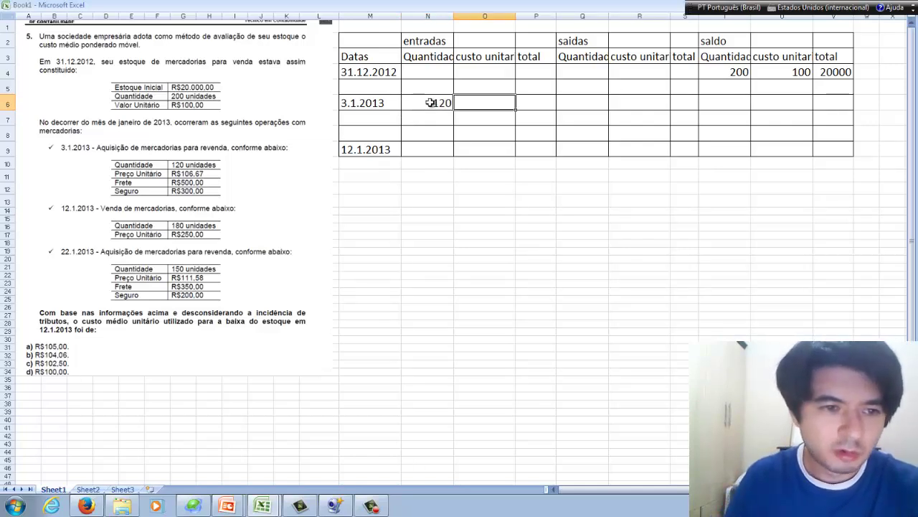
{"action": "type", "text": "1"}
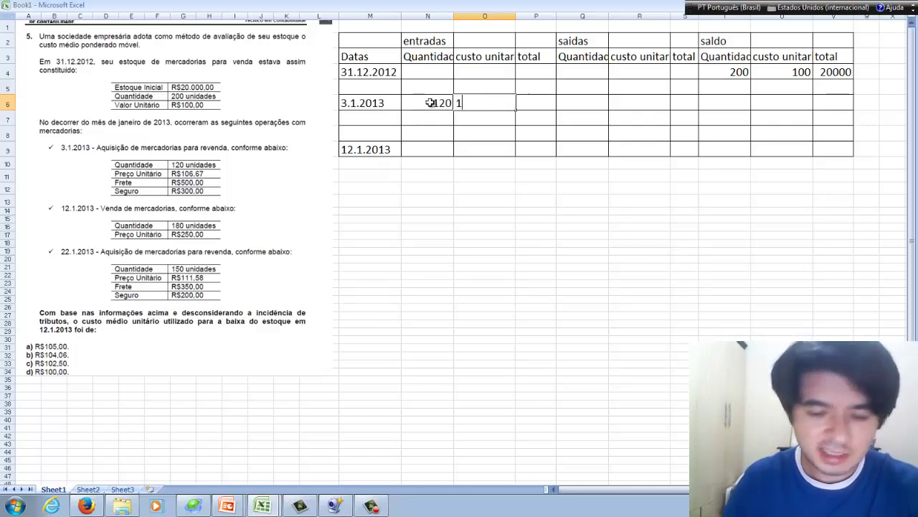
{"action": "type", "text": "06,67"}
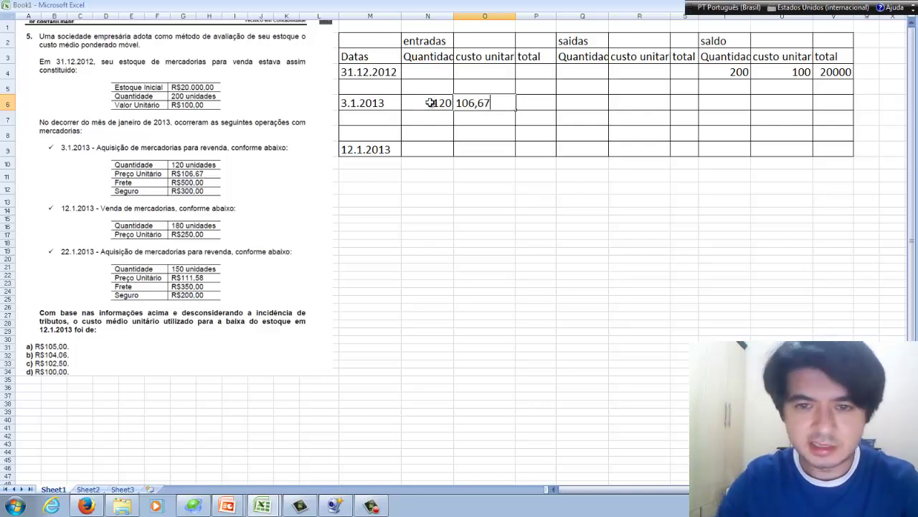
{"action": "key", "text": "Down"}
- Calculate the 3.1.2013 entradas total, including freight and insurance, with the formula =(120*106,67)+500+300
{"action": "key", "text": "Up"}
{"action": "key", "text": "Right"}
{"action": "type", "text": "="}
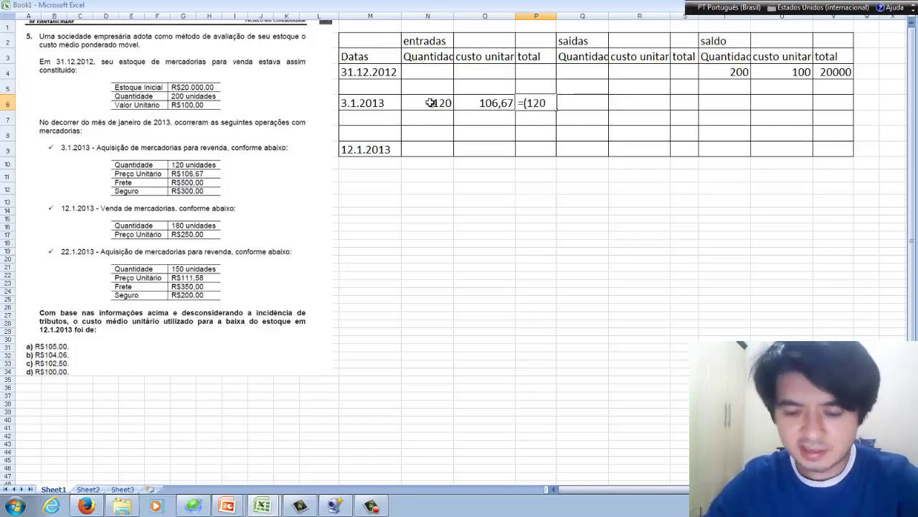
{"action": "type", "text": "(120*106"}
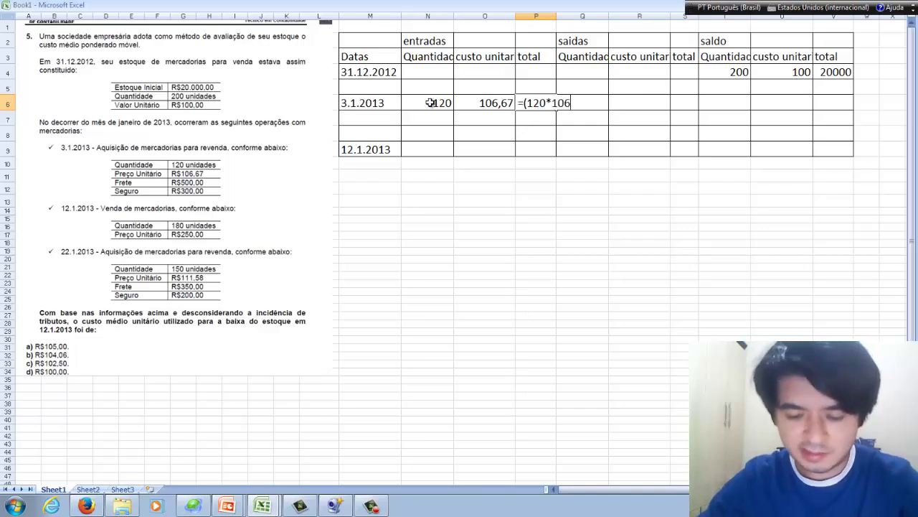
{"action": "type", "text": ",67"}
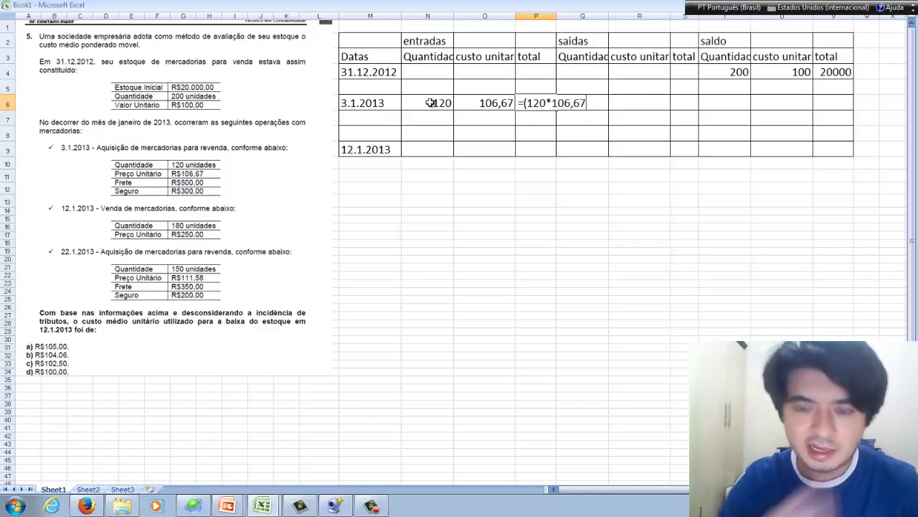
{"action": "type", "text": ")+"}
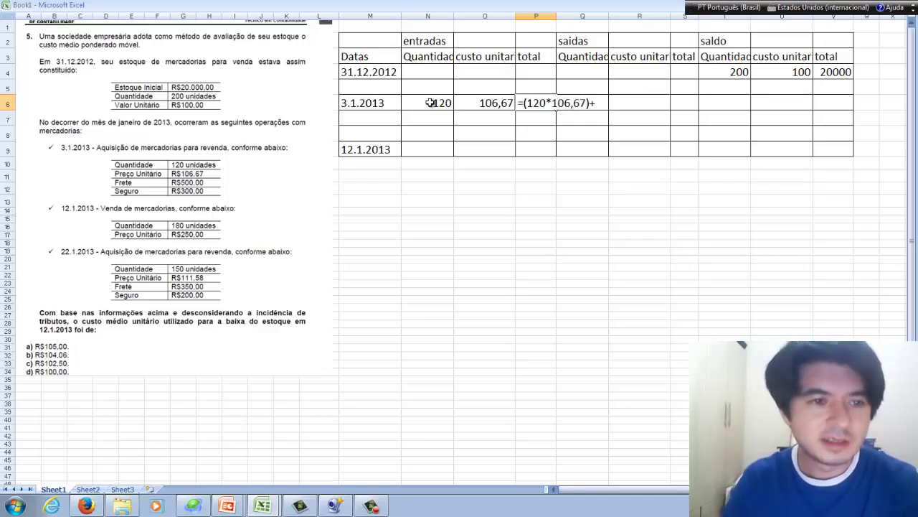
{"action": "type", "text": "500"}
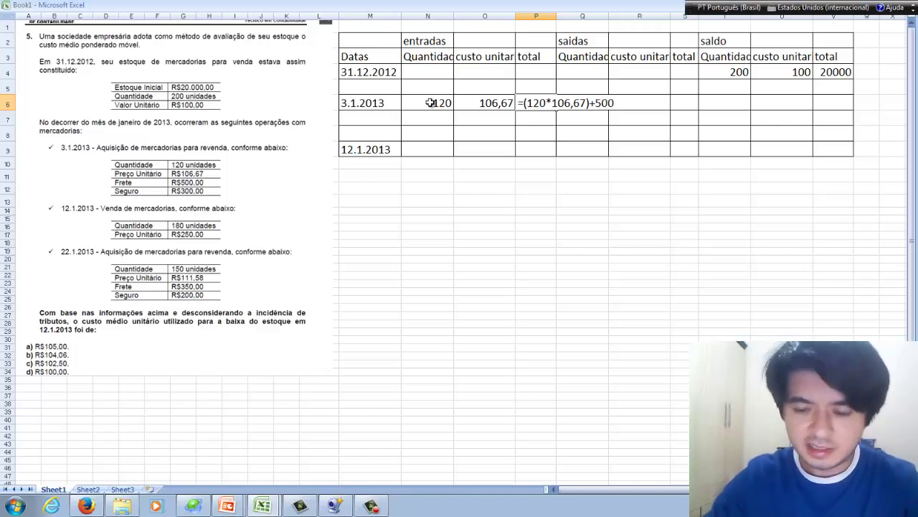
{"action": "type", "text": "+300"}
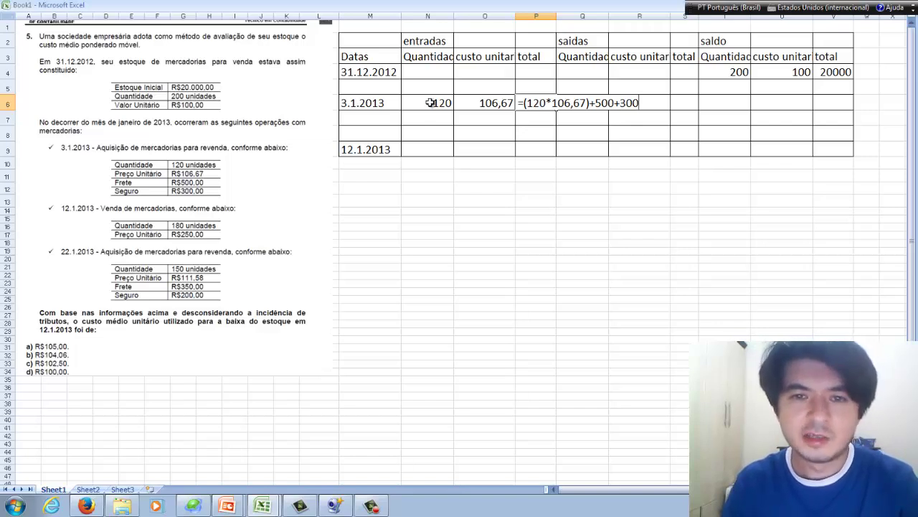
{"action": "key", "text": "Return"}
- Enter 120 as the saldo quantity in the 3.1.2013 row
{"action": "key", "text": "Up"}
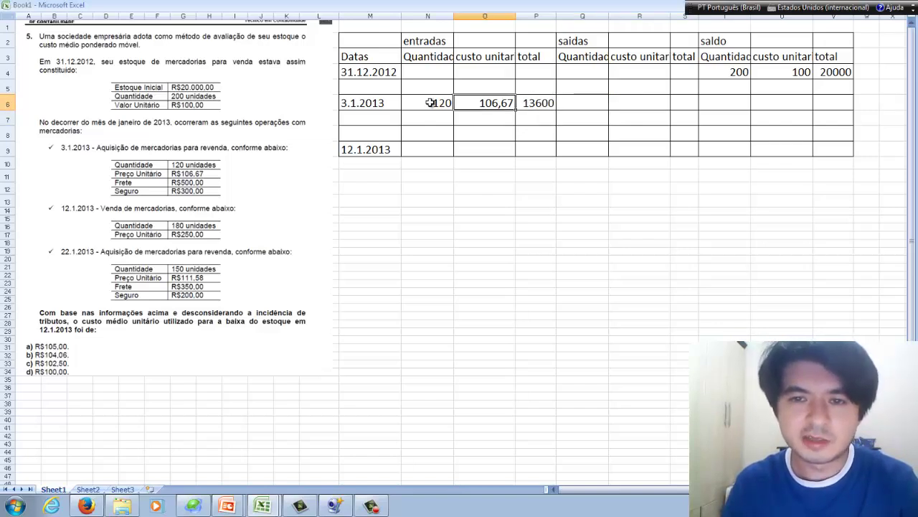
{"action": "key", "text": "Right"}
{"action": "key", "text": "Right"}
{"action": "key", "text": "Right"}
{"action": "key", "text": "Right"}
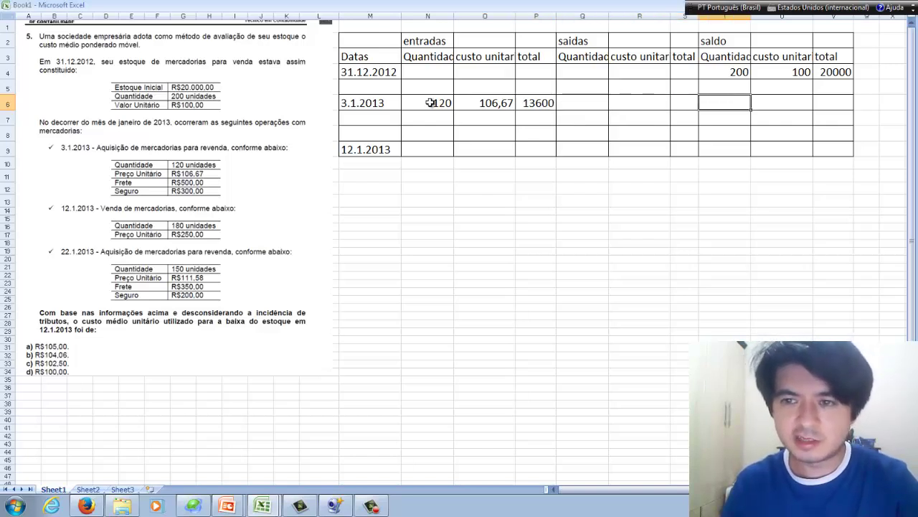
{"action": "type", "text": "120"}
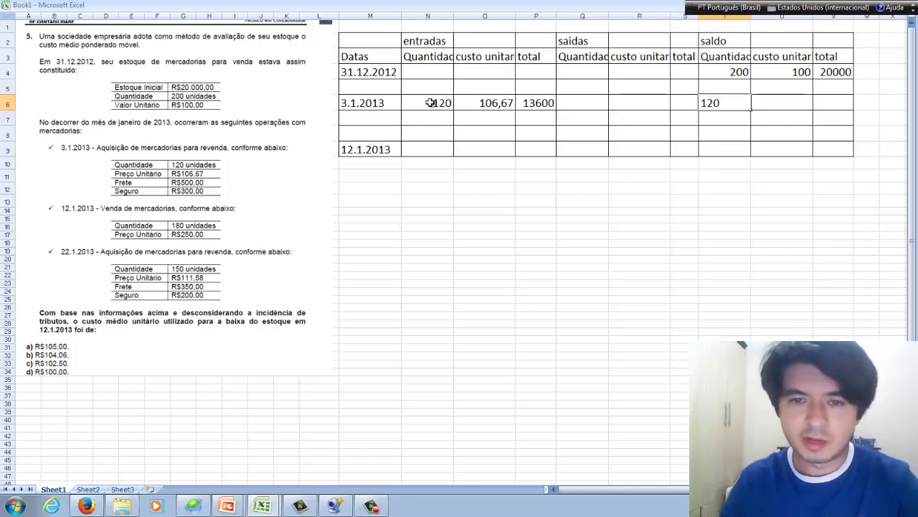
{"action": "key", "text": "Right"}
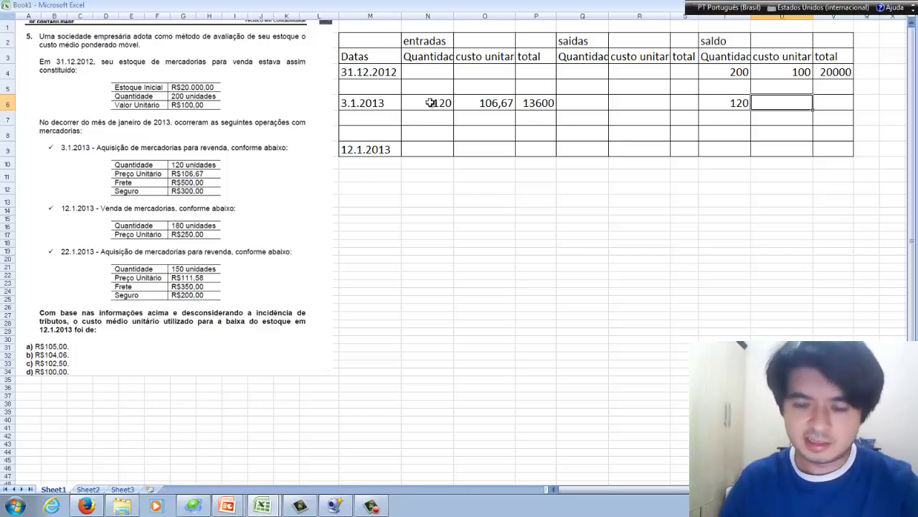
{"action": "type", "text": "106,6"}
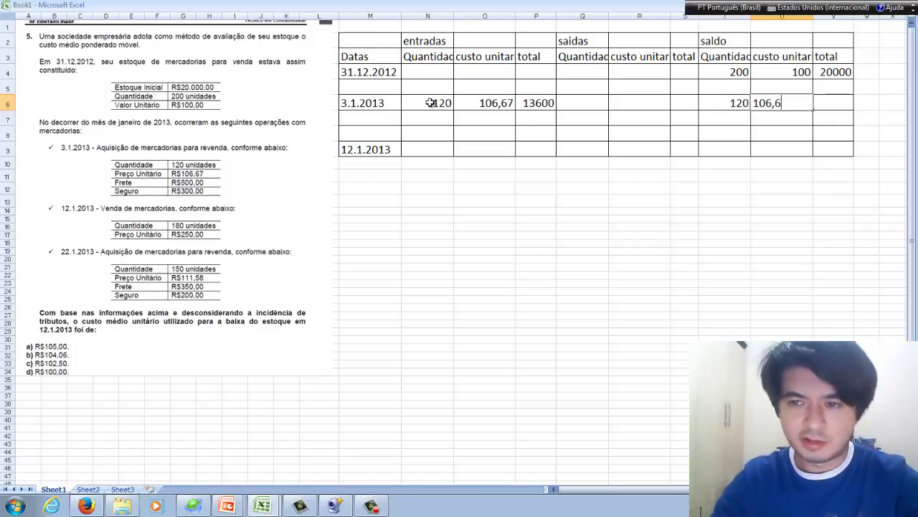
{"action": "key", "text": "BackSpace"}
{"action": "key", "text": "BackSpace"}
{"action": "key", "text": "BackSpace"}
{"action": "key", "text": "BackSpace"}
{"action": "key", "text": "BackSpace"}
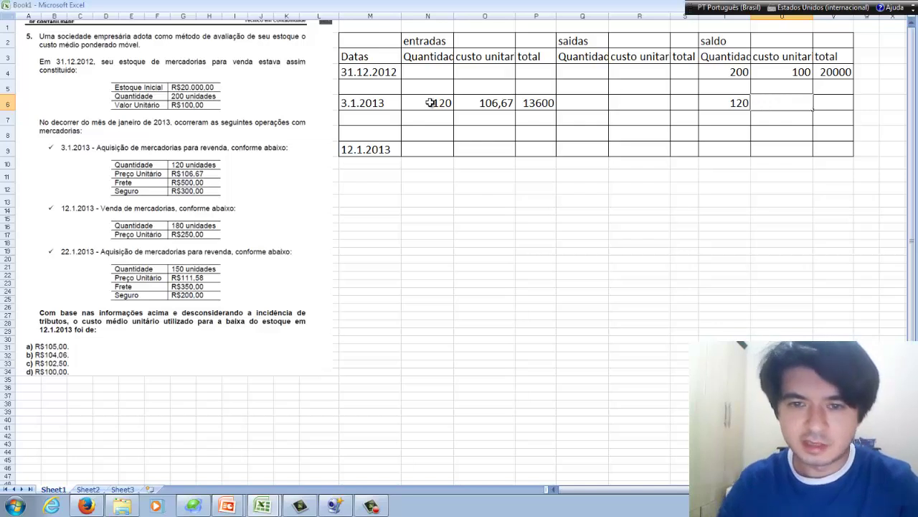
- Enter 13600 as the saldo total in the 3.1.2013 row
{"action": "key", "text": "Right"}
{"action": "key", "text": "Right"}
{"action": "key", "text": "Left"}
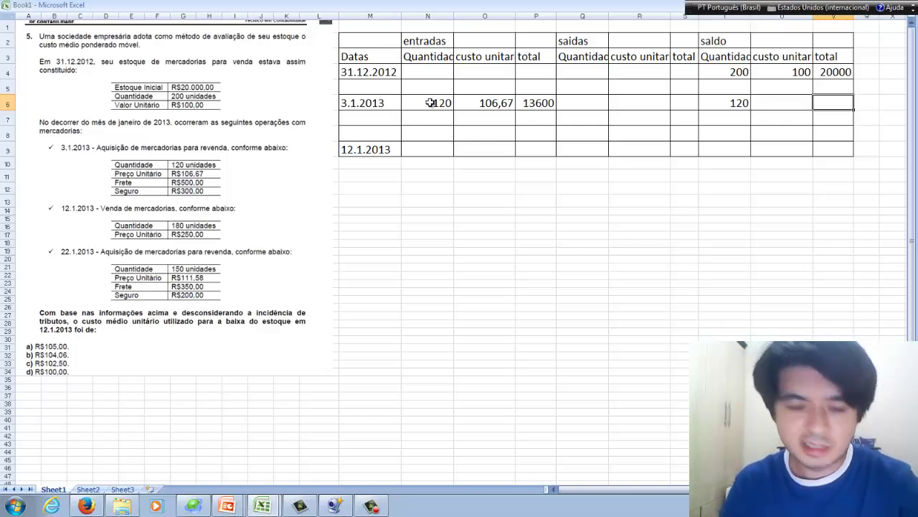
{"action": "type", "text": "136"}
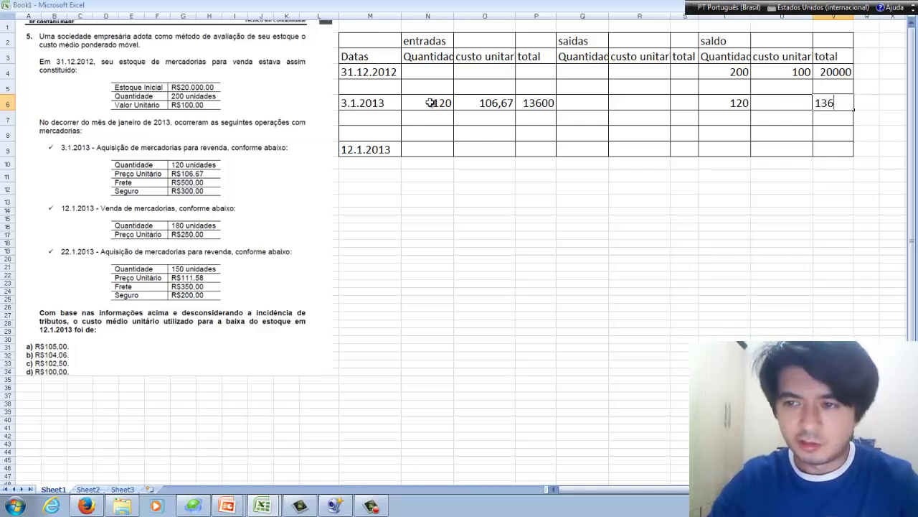
{"action": "type", "text": "00"}
{"action": "key", "text": "Return"}
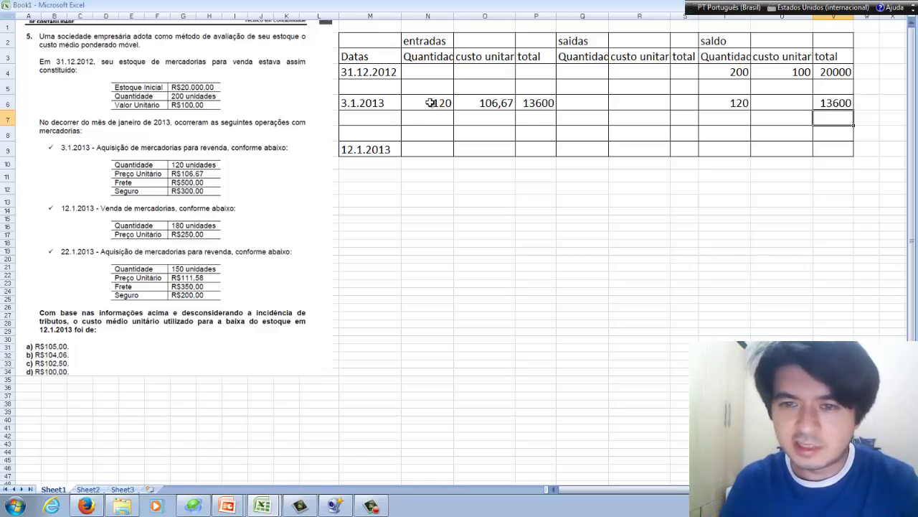
- Calculate the saldo custo unitário in the 3.1.2013 row with the formula =13600/120
{"action": "key", "text": "Up"}
{"action": "key", "text": "Left"}
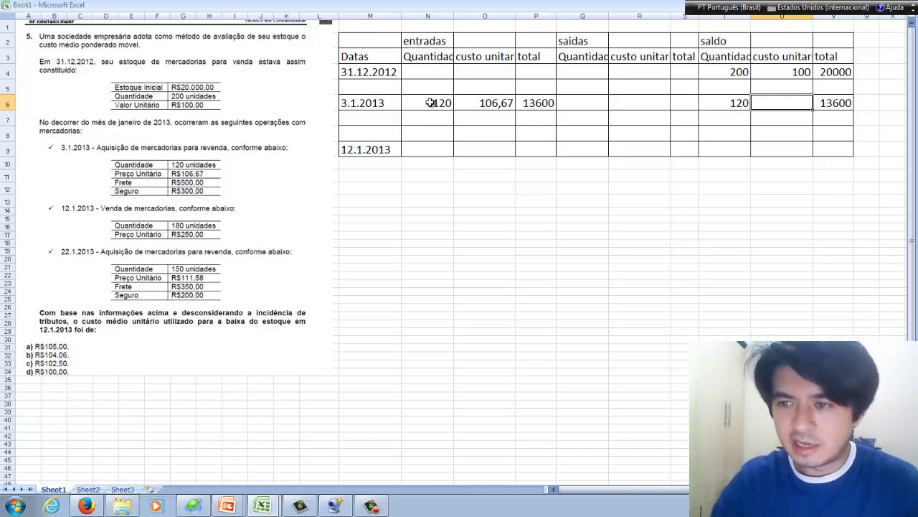
{"action": "type", "text": "=135"}
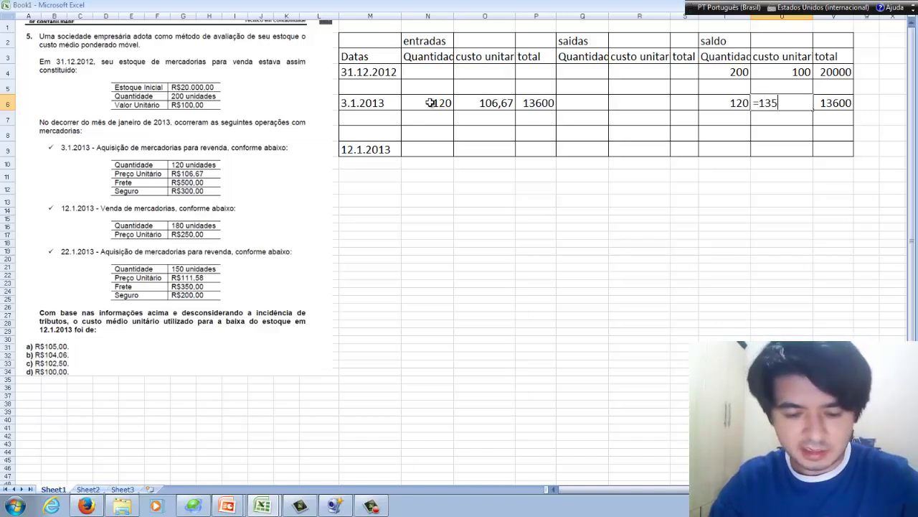
{"action": "key", "text": "BackSpace"}
{"action": "type", "text": "600/120"}
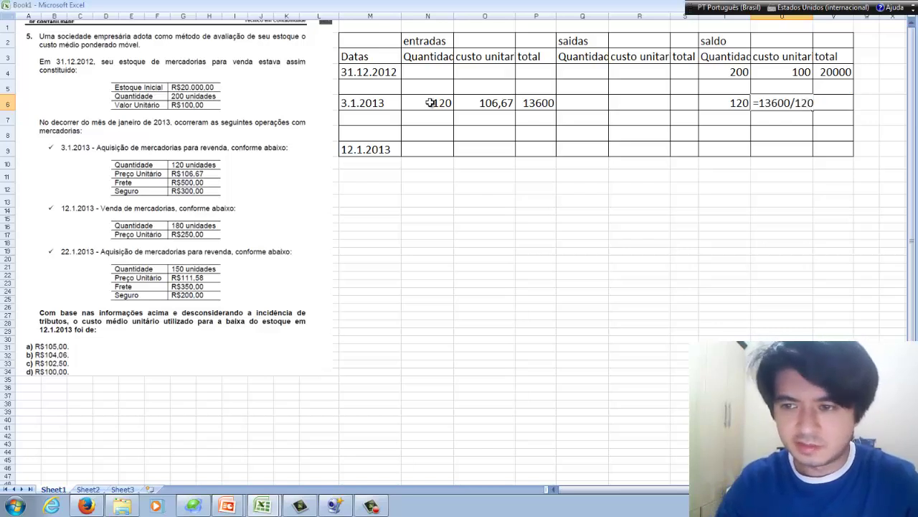
{"action": "key", "text": "Return"}
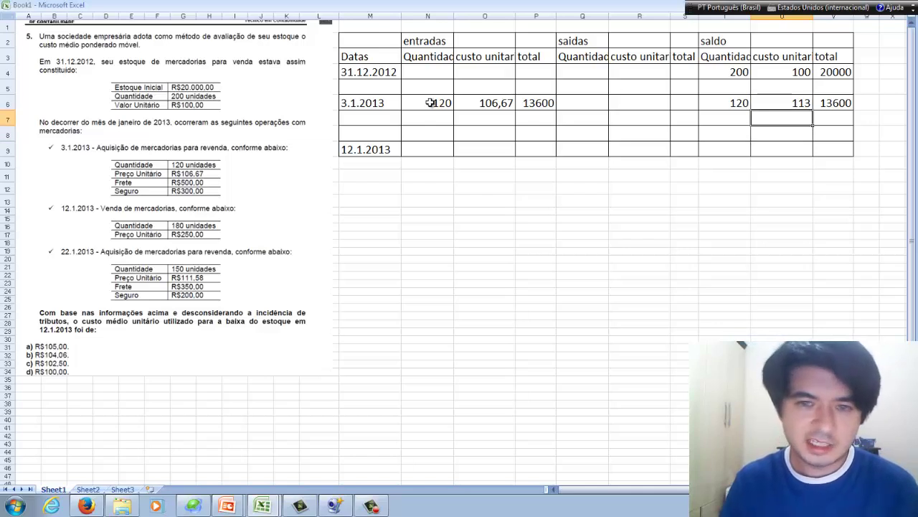
- In the row below 3.1.2013, calculate the combined saldo quantity as =200+120 and the total as =20000+13600
{"action": "key", "text": "Left"}
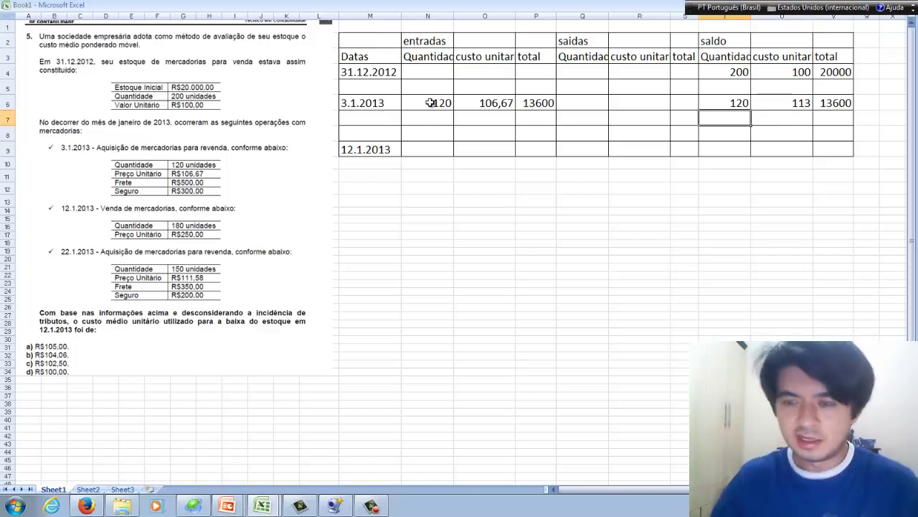
{"action": "type", "text": "=200+1"}
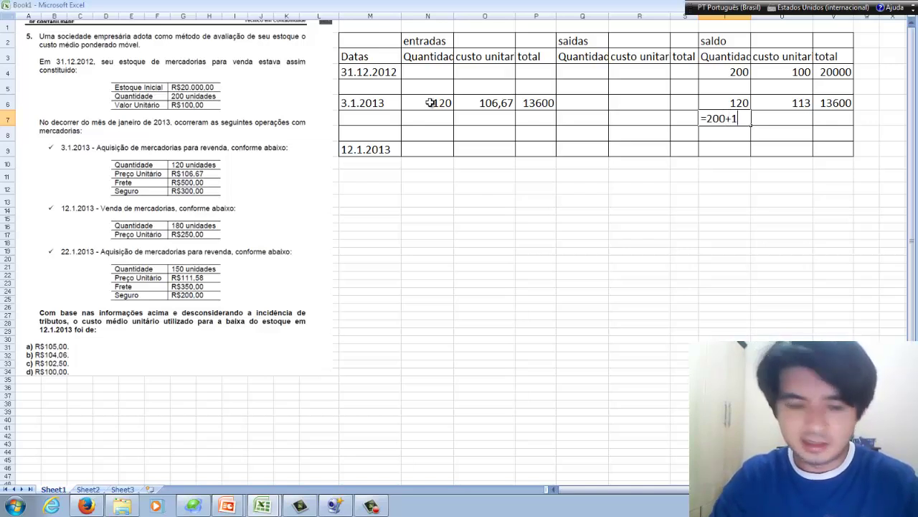
{"action": "key", "text": "Return"}
{"action": "key", "text": "Right"}
{"action": "key", "text": "Right"}
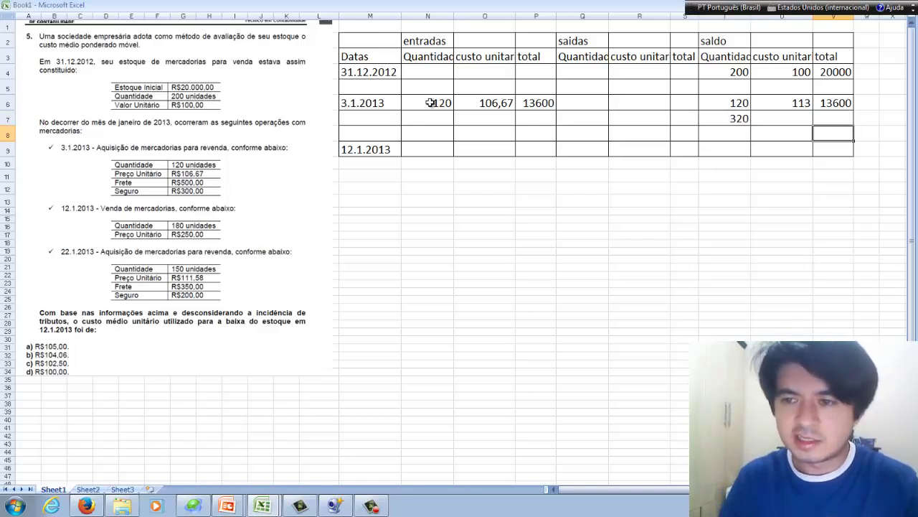
{"action": "key", "text": "Up"}
{"action": "type", "text": "="}
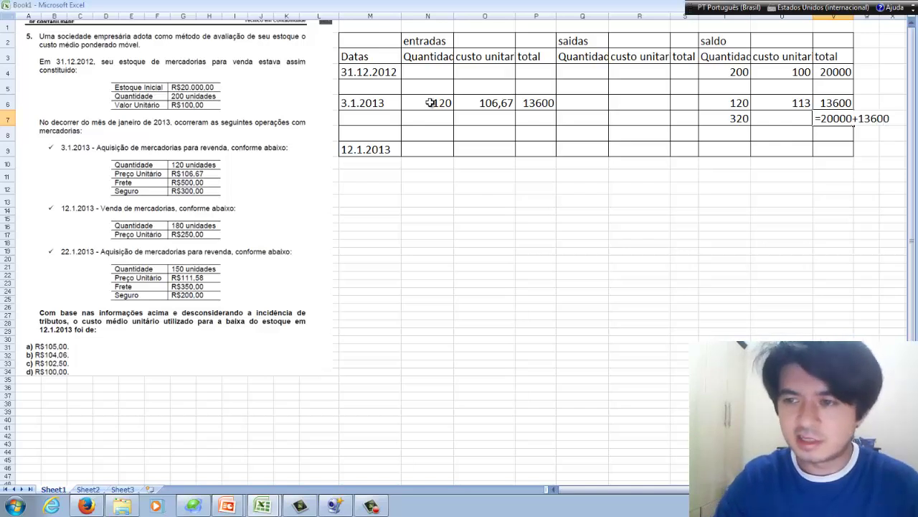
{"action": "key", "text": "Return"}
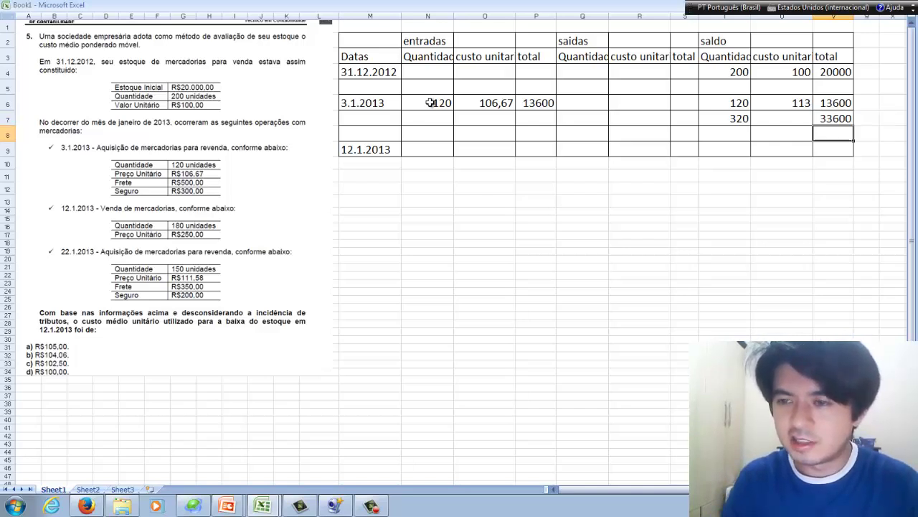
- Calculate the weighted average custo unitário of the combined saldo with the formula =33600/320
{"action": "key", "text": "Up"}
{"action": "key", "text": "Left"}
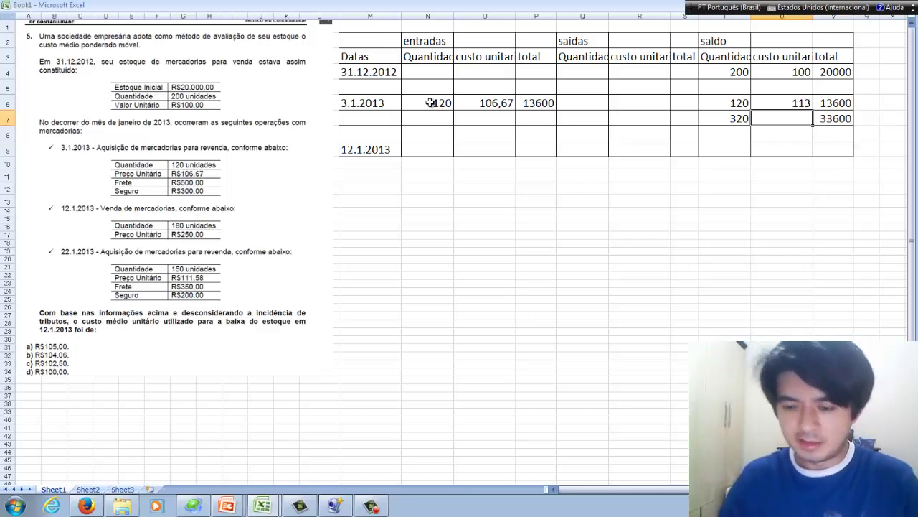
{"action": "type", "text": "=33600"}
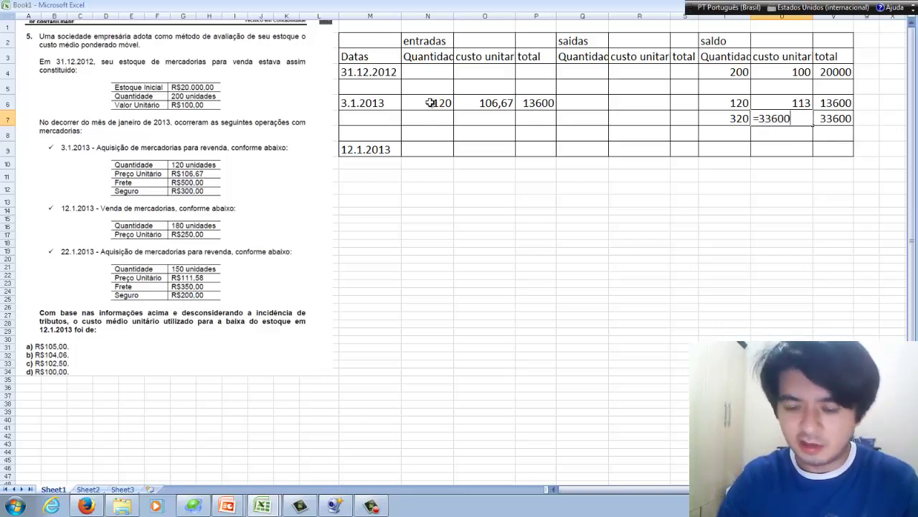
{"action": "type", "text": "/320"}
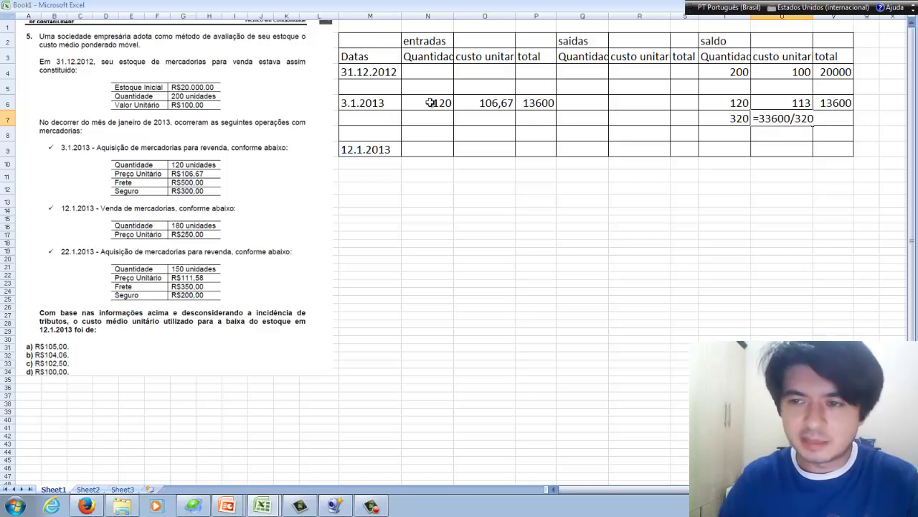
{"action": "key", "text": "Return"}
- Make the combined saldo's quantity, custo unitário and total bold
{"action": "key", "text": "Up"}
{"action": "key", "text": "Left"}
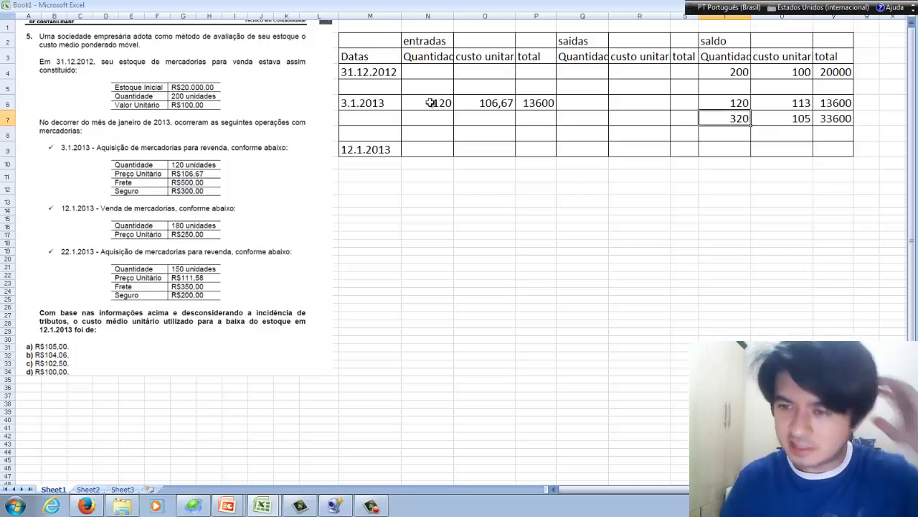
{"action": "left_click_drag", "start_coordinate": [725, 118], "coordinate": [816, 117]}
{"action": "key", "text": "ctrl+b"}
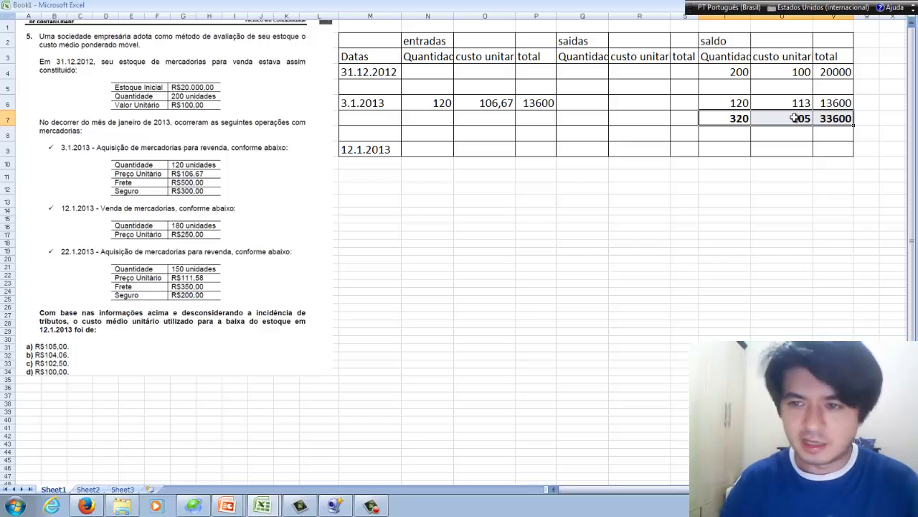
- Review the combined saldo's average cost and how its quantity and total derive from the two saldo rows above
{"action": "key", "text": "Down"}
{"action": "key", "text": "Down"}
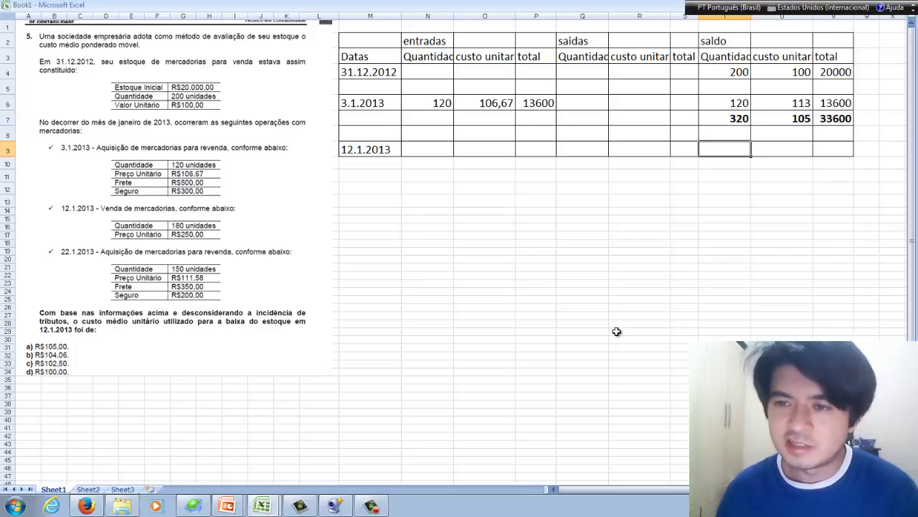
{"action": "left_click", "coordinate": [794, 120]}
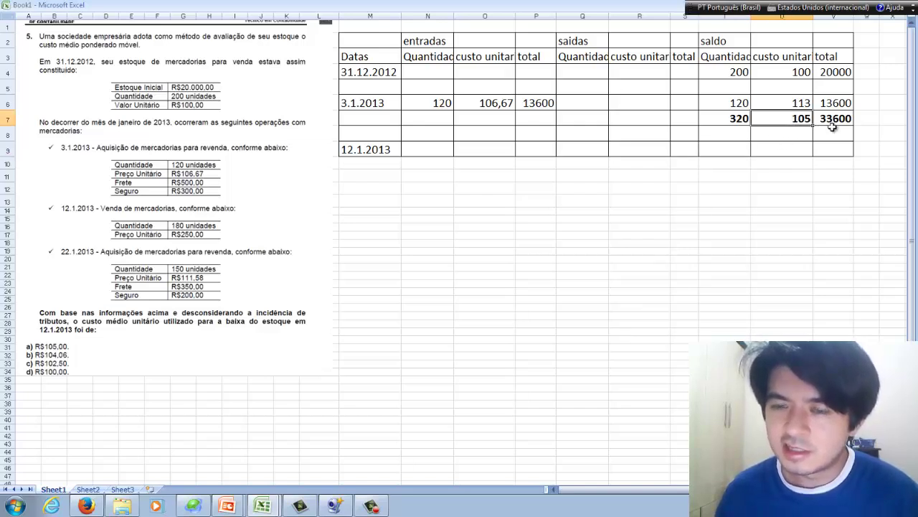
{"action": "left_click", "coordinate": [722, 76]}
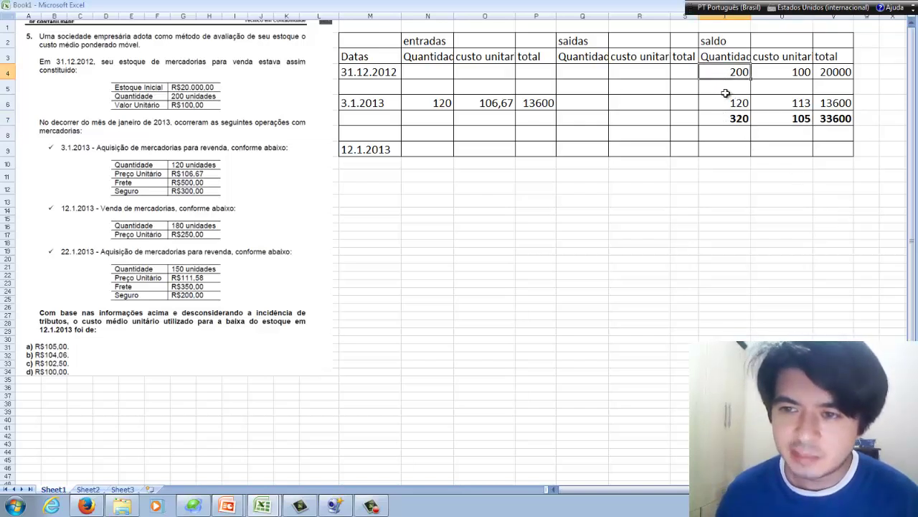
{"action": "left_click", "coordinate": [728, 101]}
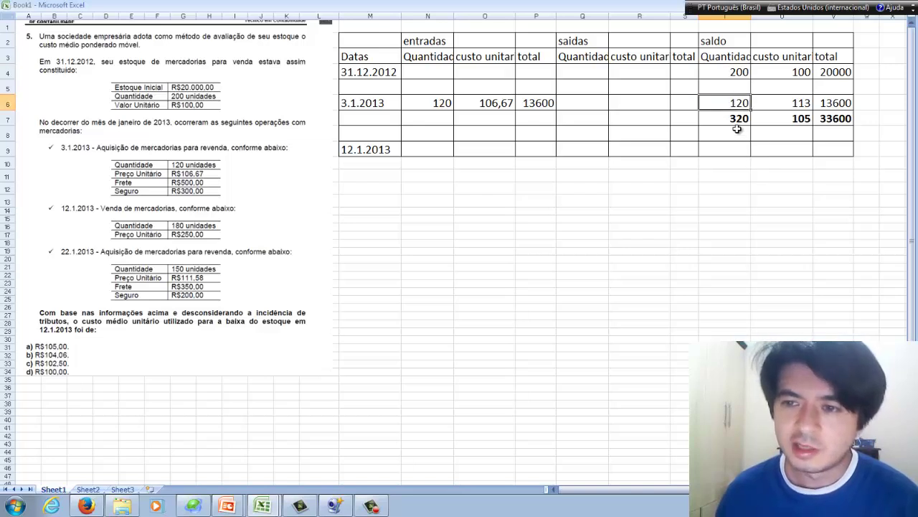
{"action": "left_click", "coordinate": [853, 73]}
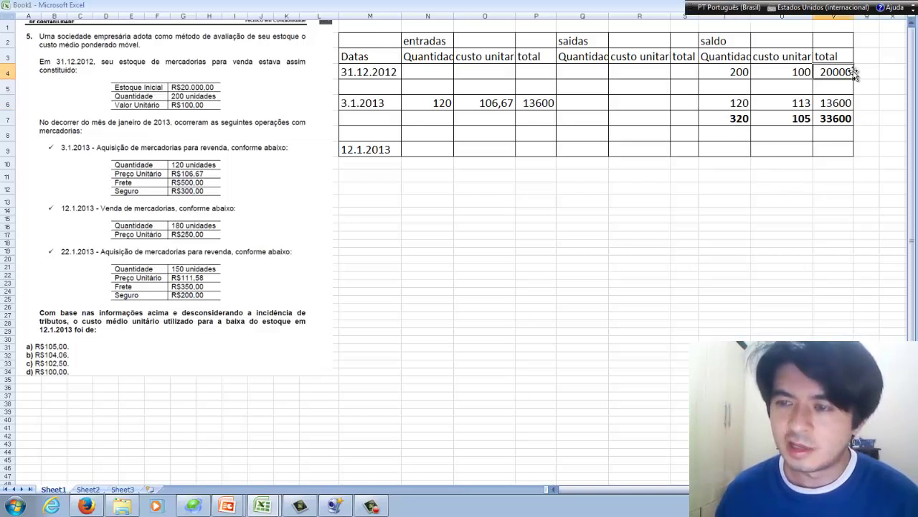
{"action": "left_click", "coordinate": [847, 105]}
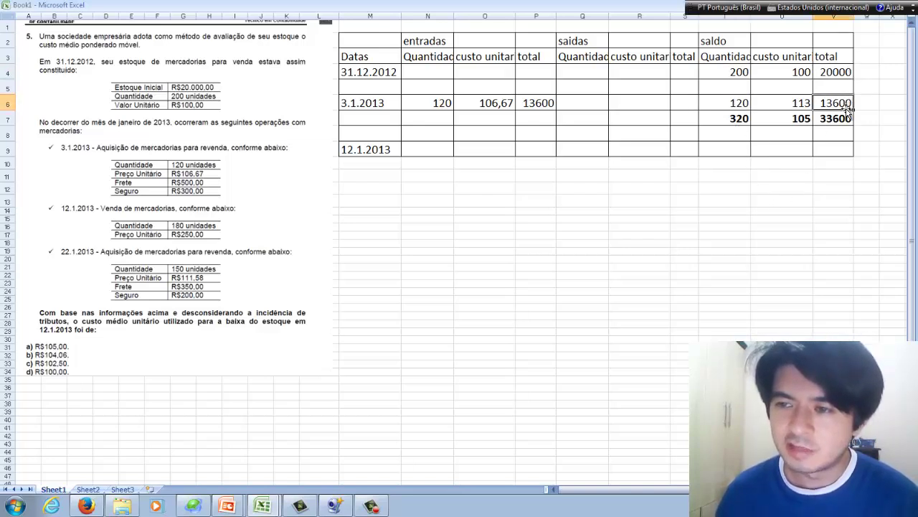
{"action": "left_click", "coordinate": [843, 119]}
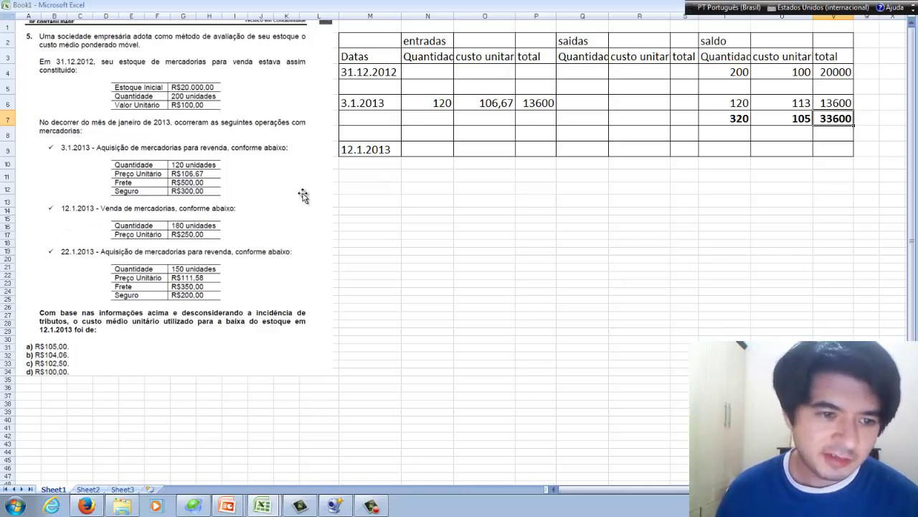
- Record the 12.1.2013 sale under saidas with quantity 180, custo unitário 250 and total =250*180
{"action": "left_click", "coordinate": [575, 150]}
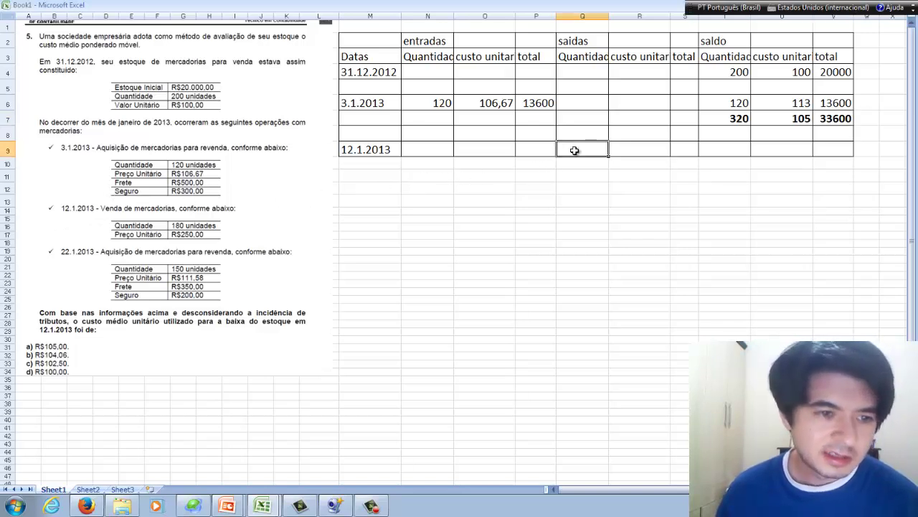
{"action": "type", "text": "1"}
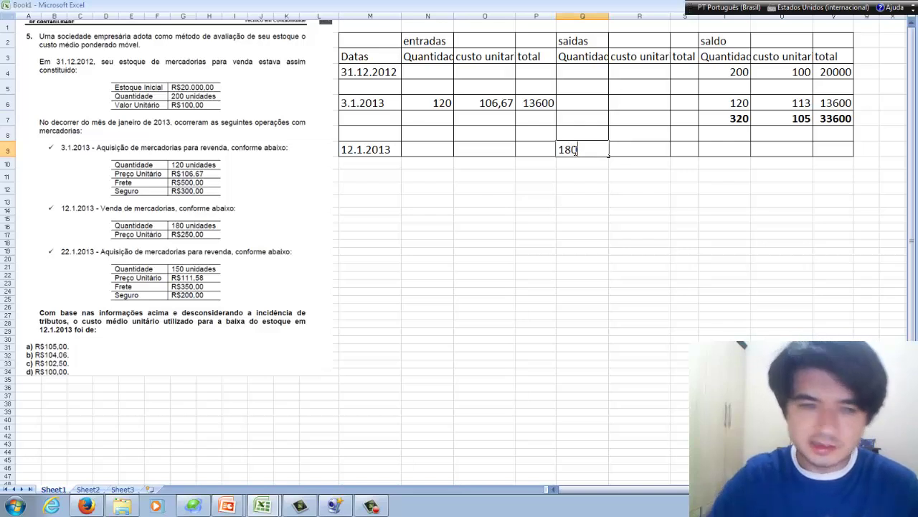
{"action": "type", "text": "80"}
{"action": "key", "text": "Tab"}
{"action": "type", "text": "2"}
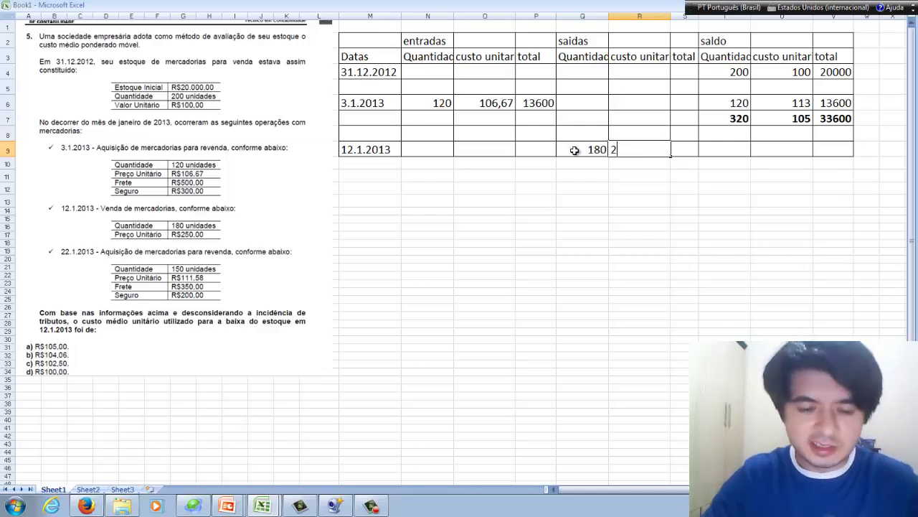
{"action": "type", "text": "50"}
{"action": "key", "text": "Tab"}
{"action": "type", "text": "="}
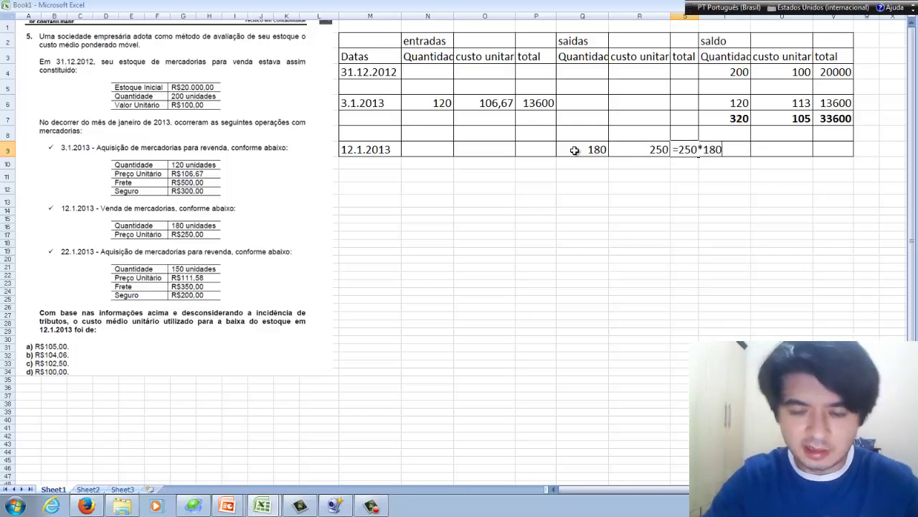
{"action": "key", "text": "Return"}
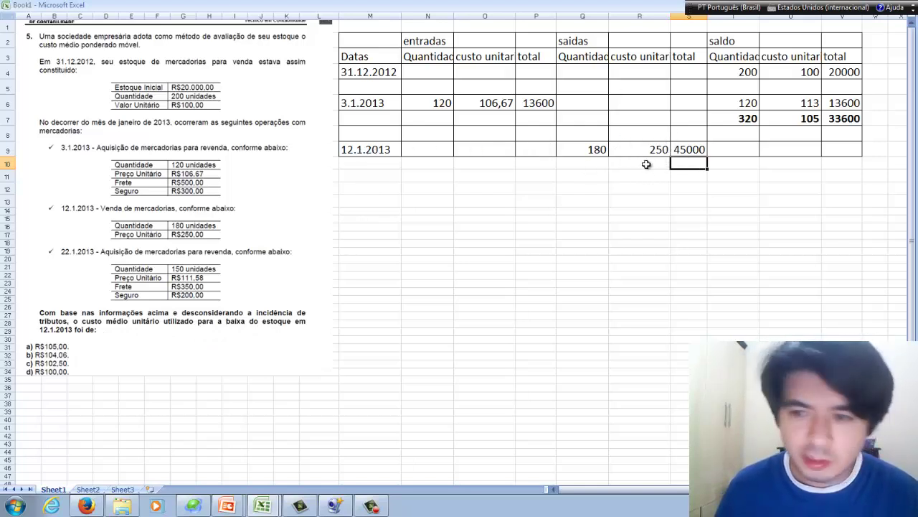
- Compare the combined saldo's average custo unitário with the answer options of question 5
{"action": "left_click", "coordinate": [809, 124]}
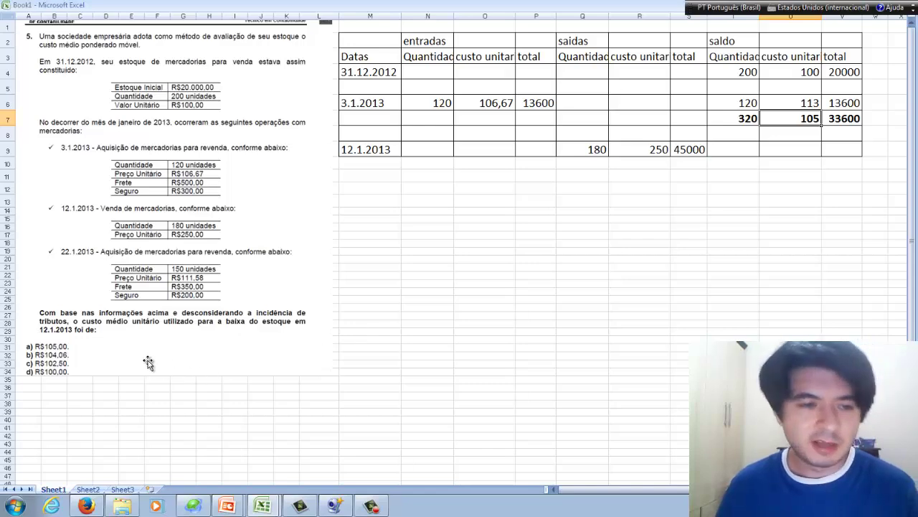
{"action": "scroll", "coordinate": [147, 360], "scroll_direction": "up", "scroll_amount": 2}
{"action": "left_click_drag", "start_coordinate": [359, 371], "coordinate": [297, 371]}
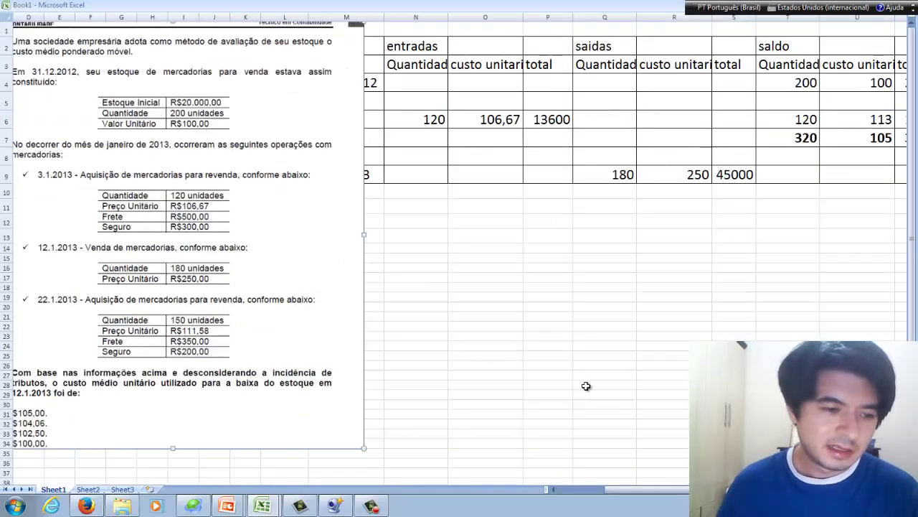
{"action": "left_click", "coordinate": [553, 489]}
{"action": "scroll", "coordinate": [426, 462], "scroll_direction": "down", "scroll_amount": 1}
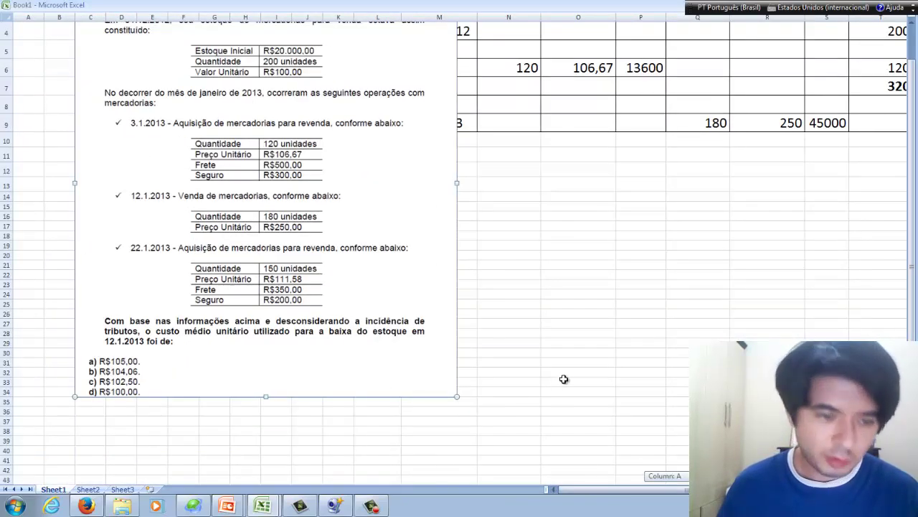
{"action": "scroll", "coordinate": [582, 373], "scroll_direction": "down", "scroll_amount": 1}
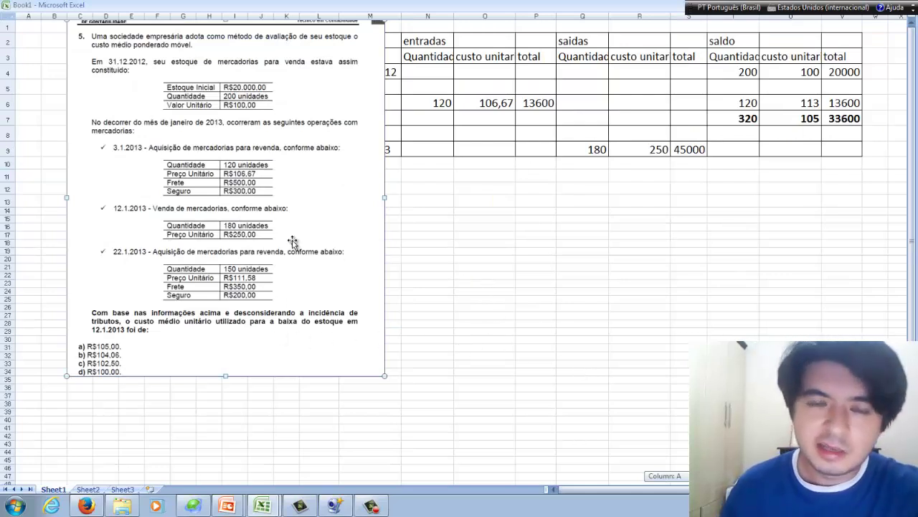
{"action": "left_click_drag", "start_coordinate": [213, 233], "coordinate": [162, 234]}
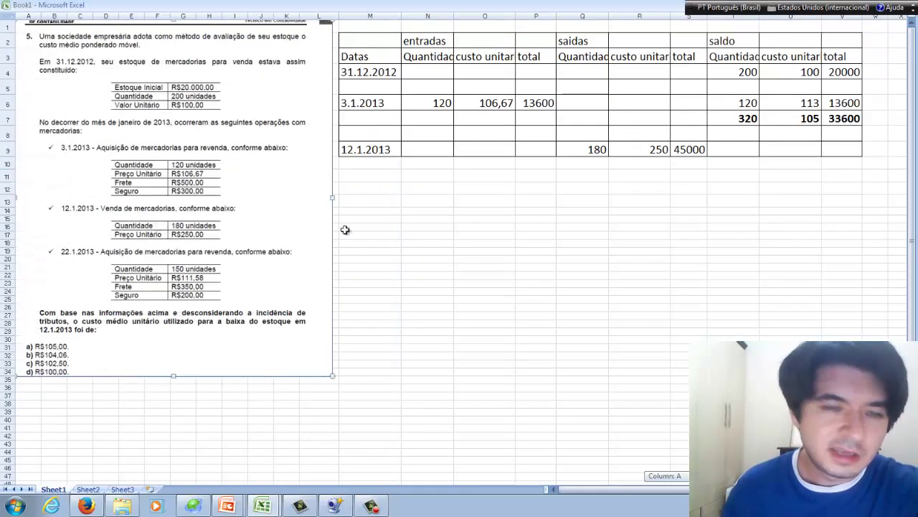
{"action": "left_click", "coordinate": [794, 118]}
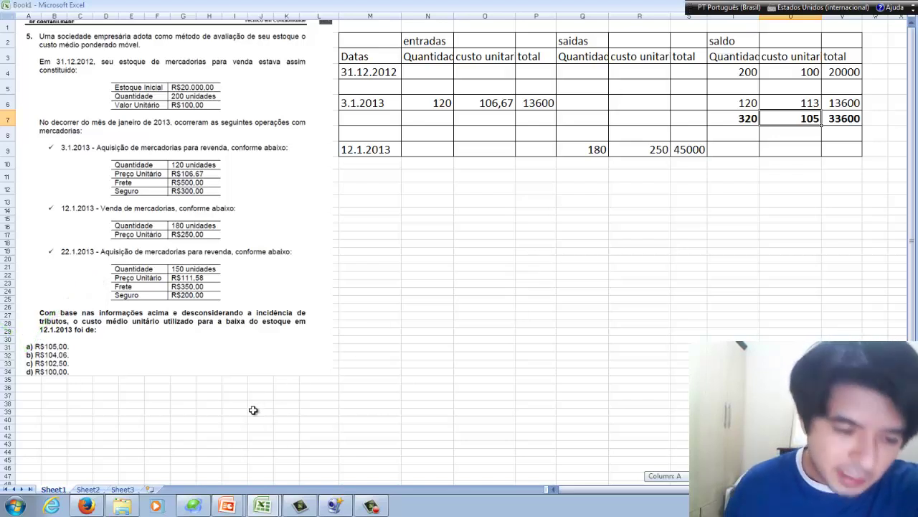
- Switch to the running PowerPoint slide show "contabilidade tv new model" and advance it from question 5
{"action": "mouse_move", "coordinate": [225, 506]}
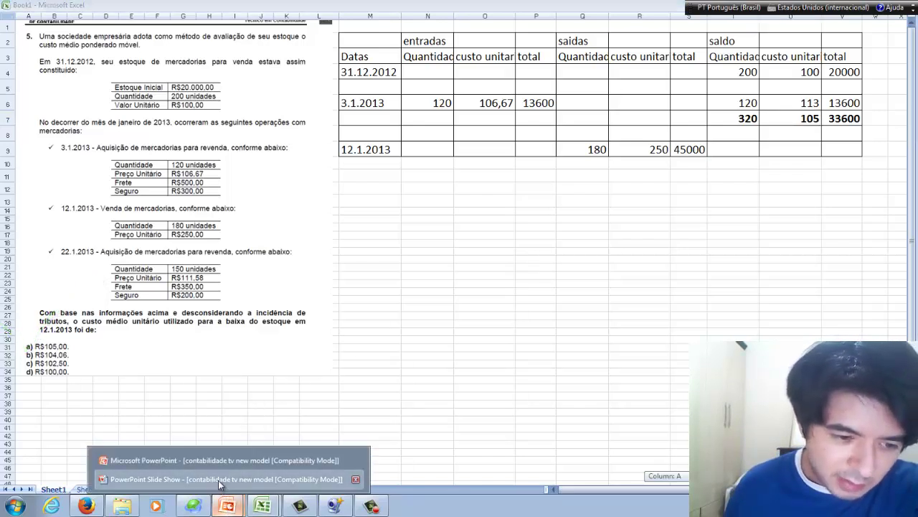
{"action": "left_click", "coordinate": [222, 479]}
{"action": "left_click", "coordinate": [293, 434]}
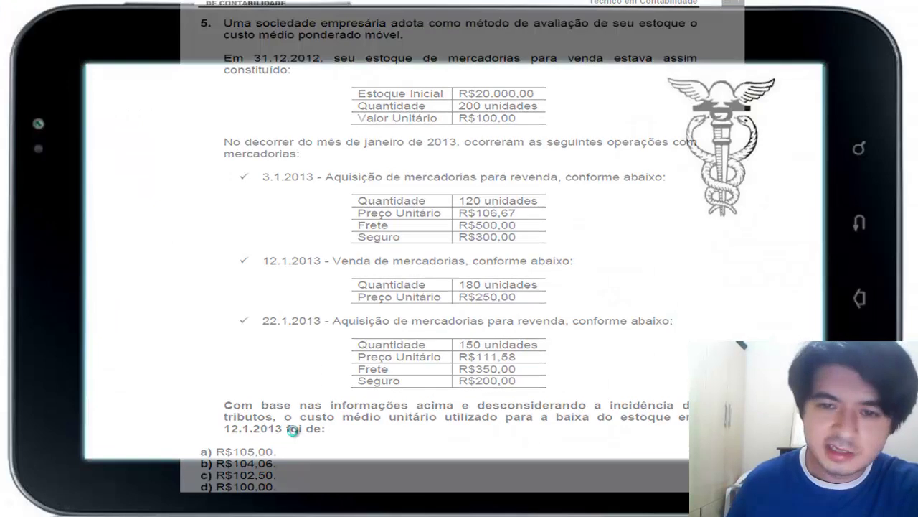